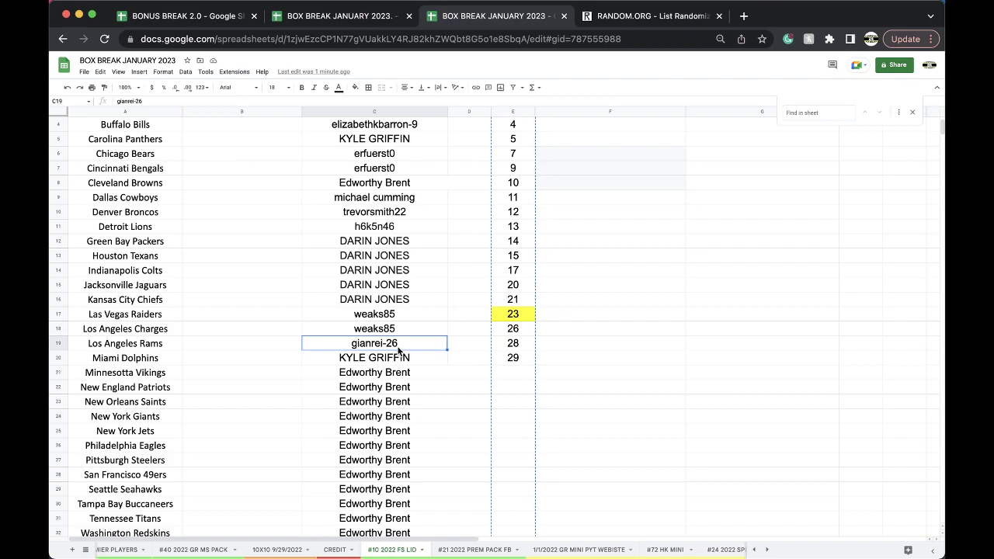
Copy the entire participant list in column C of the #10 2022 FS LID sheet.
scroll(396, 357, down, 2)
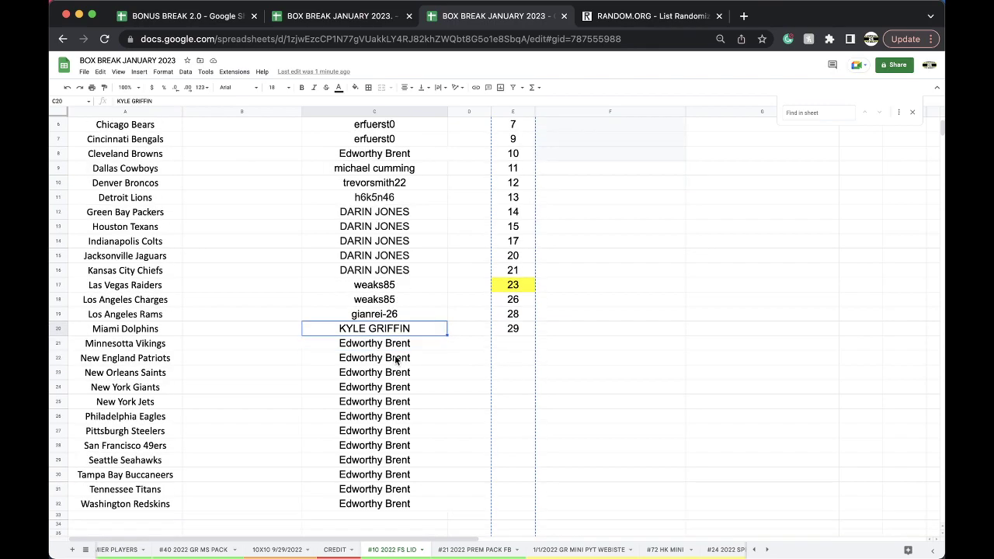
scroll(396, 359, up, 3)
click(371, 111)
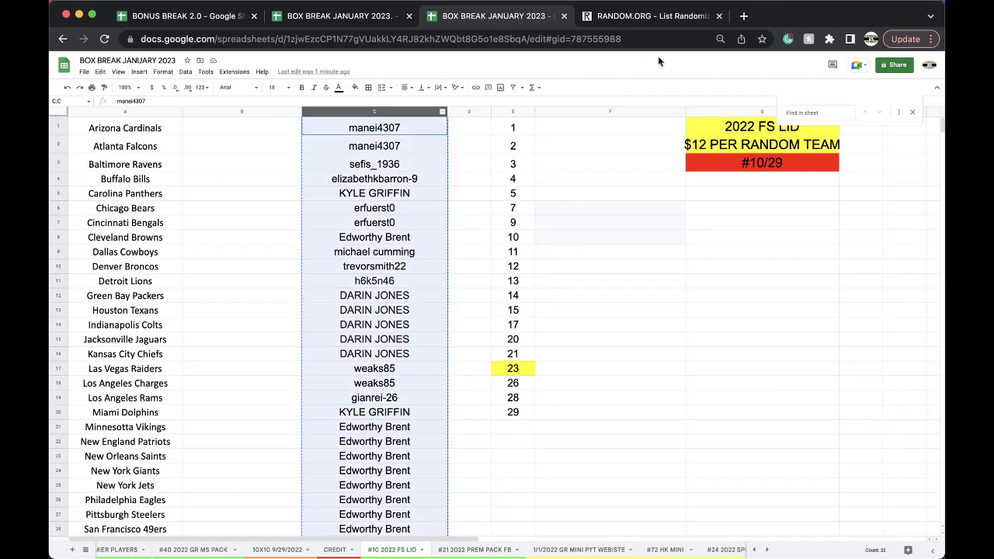
Switch to RANDOM.ORG's List Randomizer, reload the form, paste the copied participant list into it and randomize it.
click(645, 16)
click(621, 37)
key(Return)
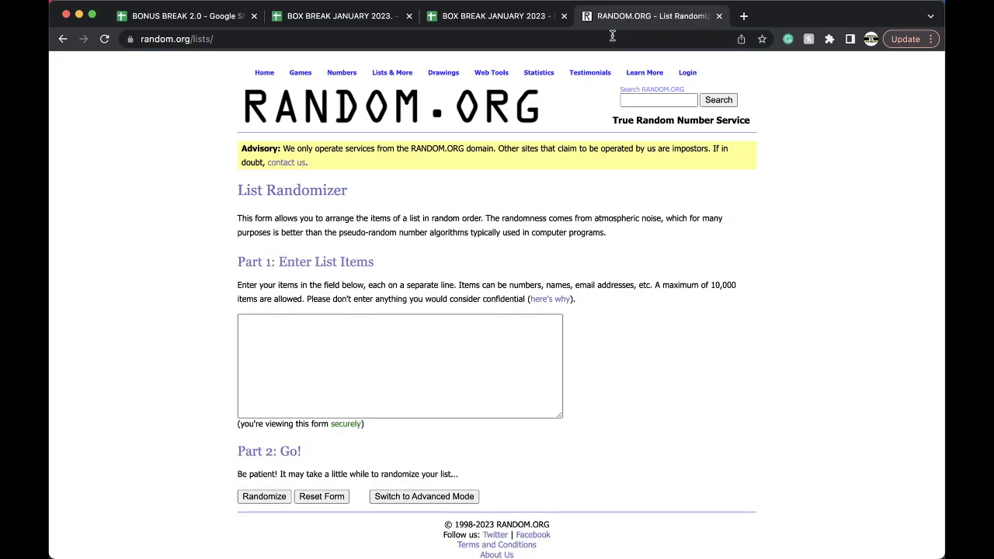
click(408, 359)
click(264, 494)
scroll(263, 494, down, 1)
click(259, 482)
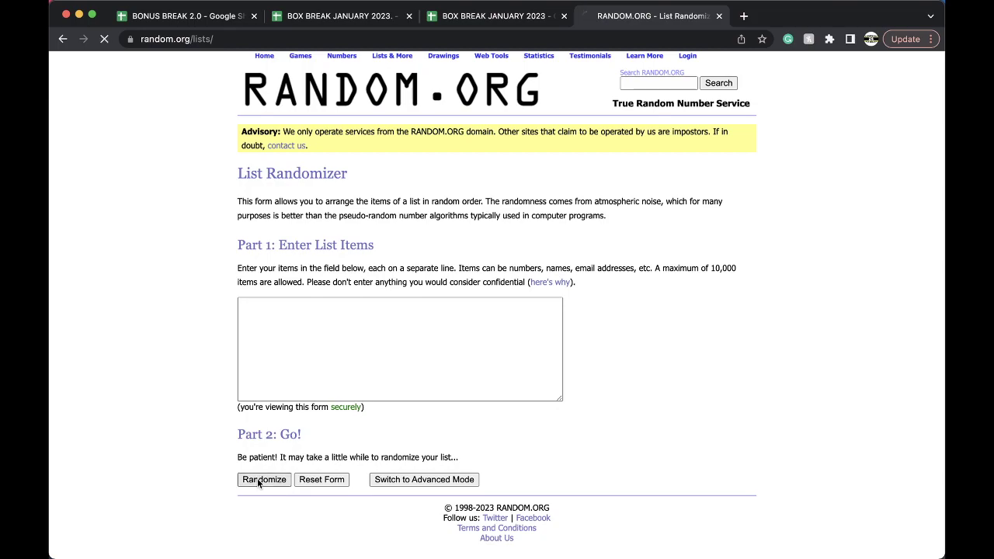
Randomize the participant list four more times, for five randomizations in total.
scroll(260, 483, down, 5)
click(255, 479)
scroll(254, 478, down, 5)
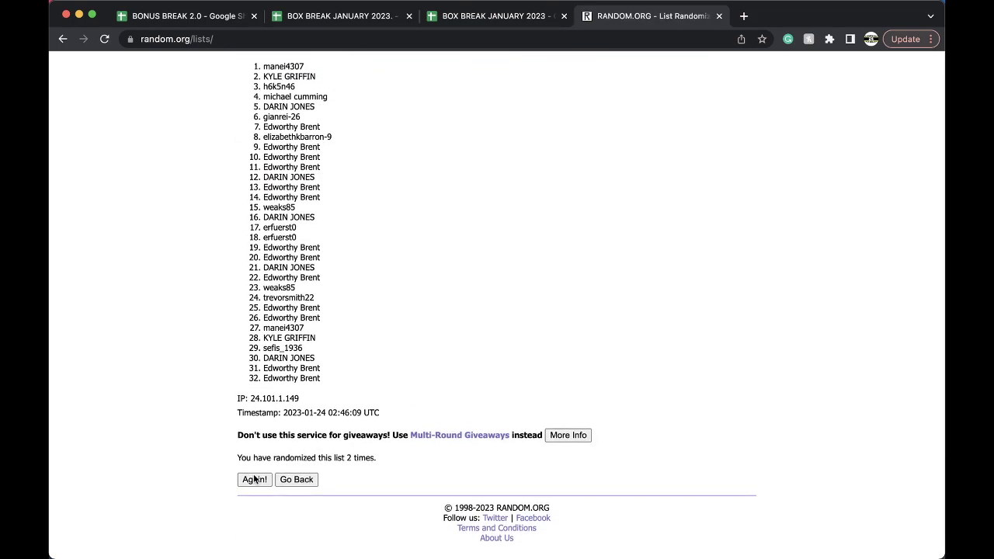
click(254, 479)
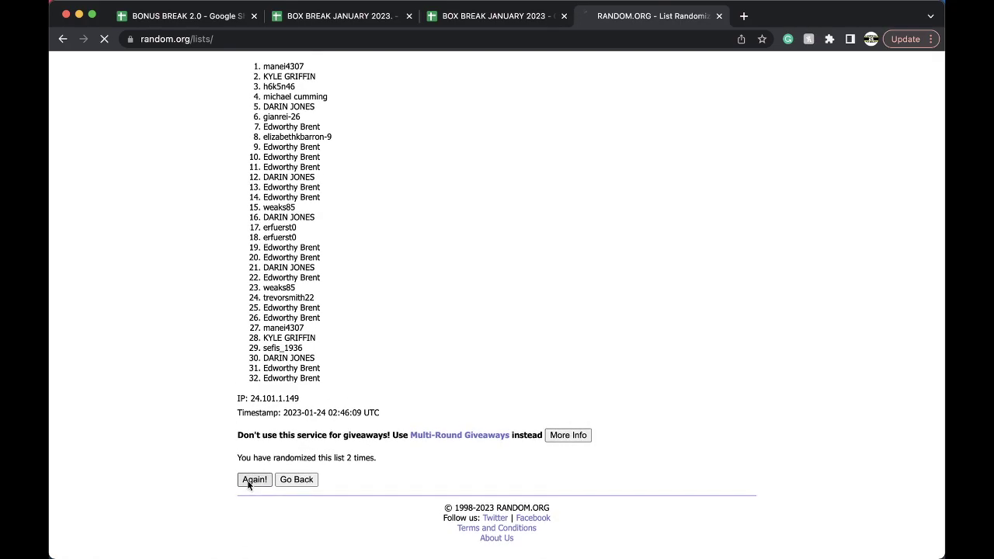
scroll(253, 481, down, 5)
click(254, 478)
scroll(253, 479, down, 5)
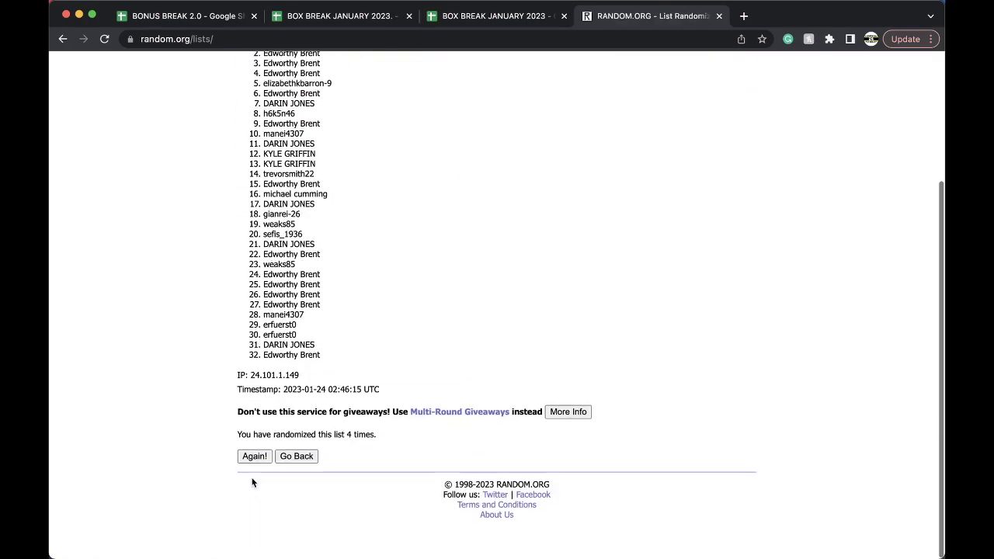
click(254, 479)
Copy all 32 names of the final randomized list and paste them into the BOX BREAK JANUARY 2023 sheet starting at B1.
drag(261, 239, 322, 465)
key(super+c)
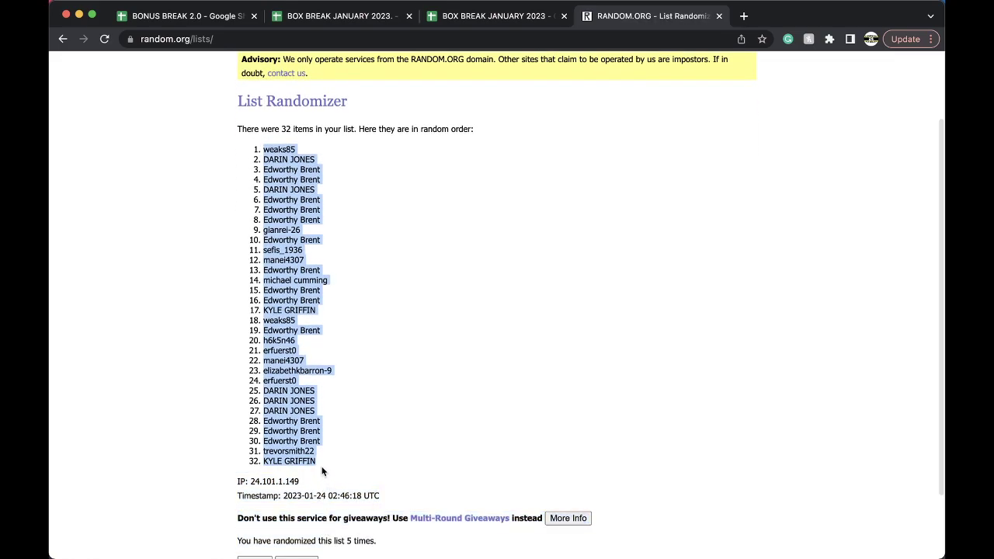
click(518, 17)
click(231, 129)
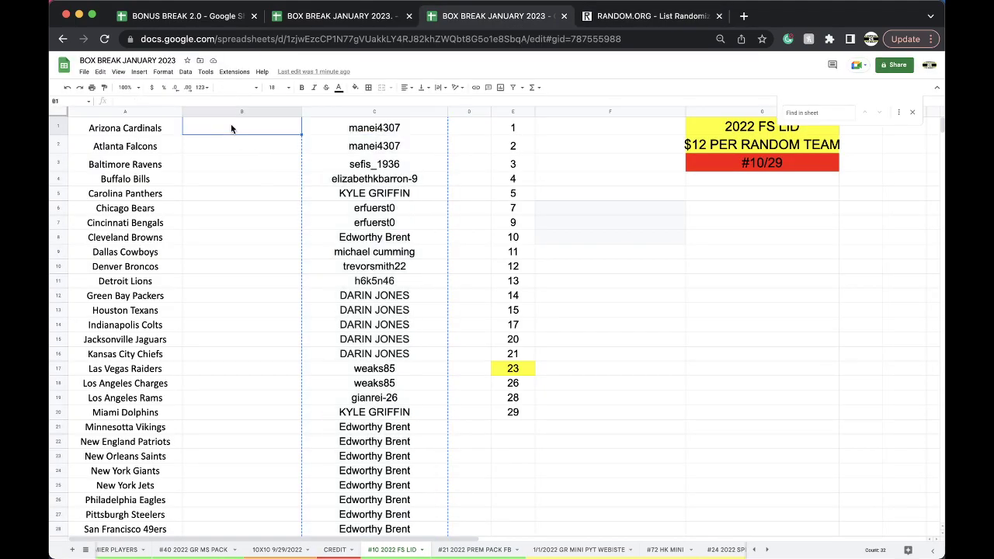
key(super+v)
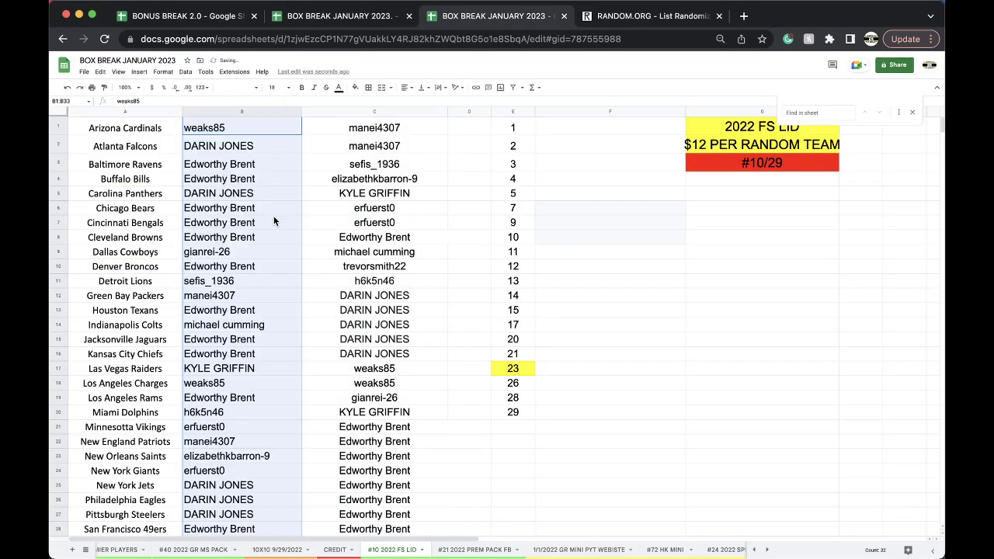
click(374, 401)
scroll(374, 401, down, 1)
scroll(235, 419, down, 2)
scroll(233, 388, up, 3)
click(206, 252)
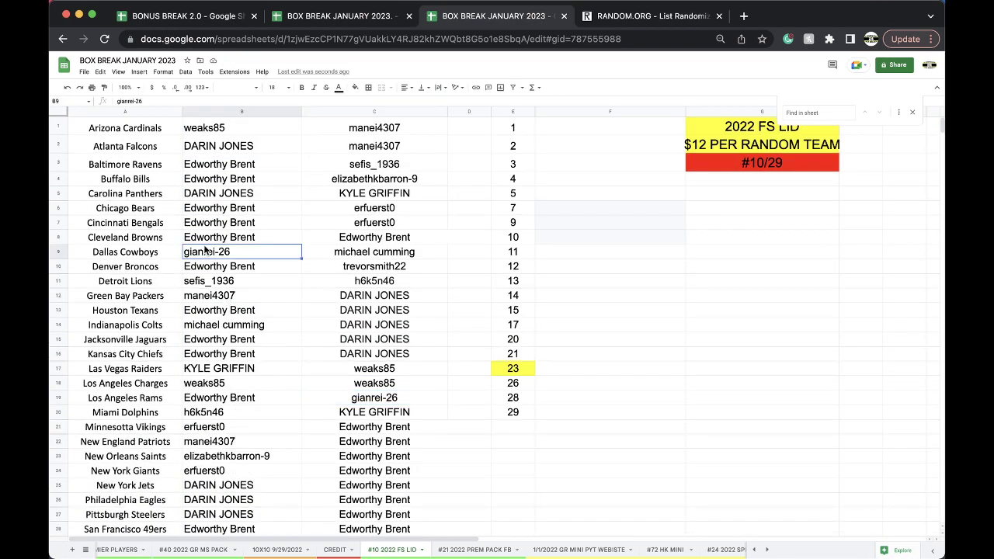
Sort the sheet by column B from A to Z so each participant's teams are grouped together.
click(210, 109)
click(185, 72)
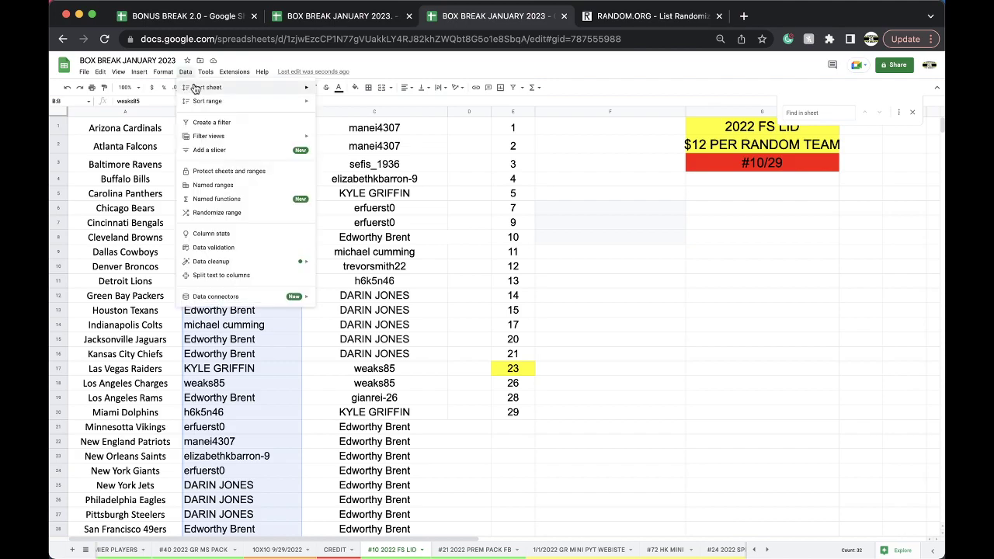
mouse_move(279, 89)
click(331, 90)
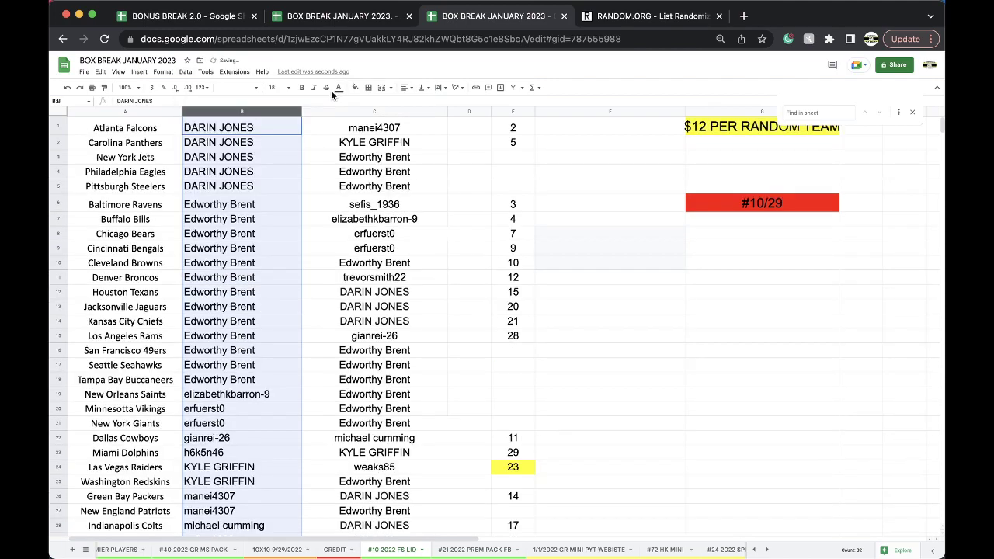
Go through the grouped list participant by participant and review which teams in column A each one received.
click(217, 131)
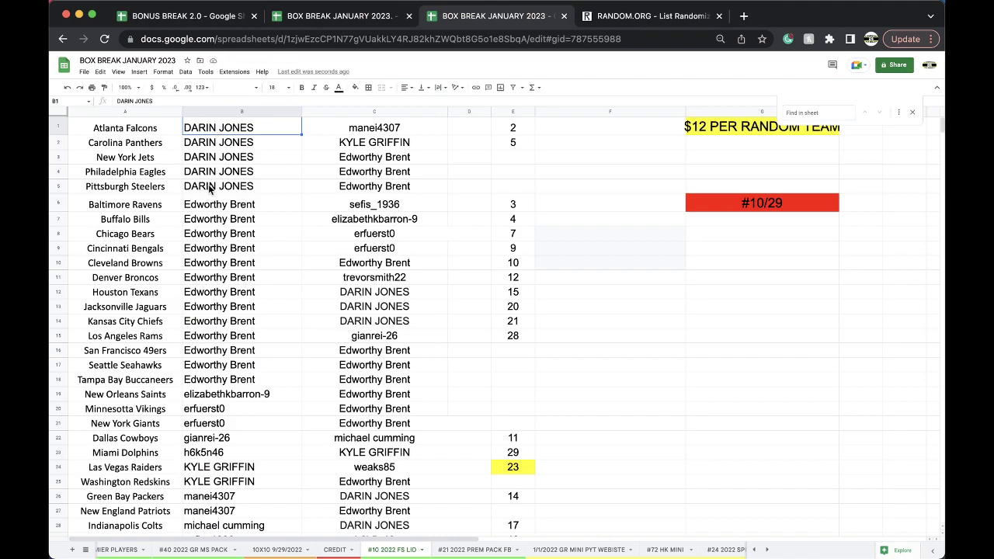
scroll(209, 189, down, 1)
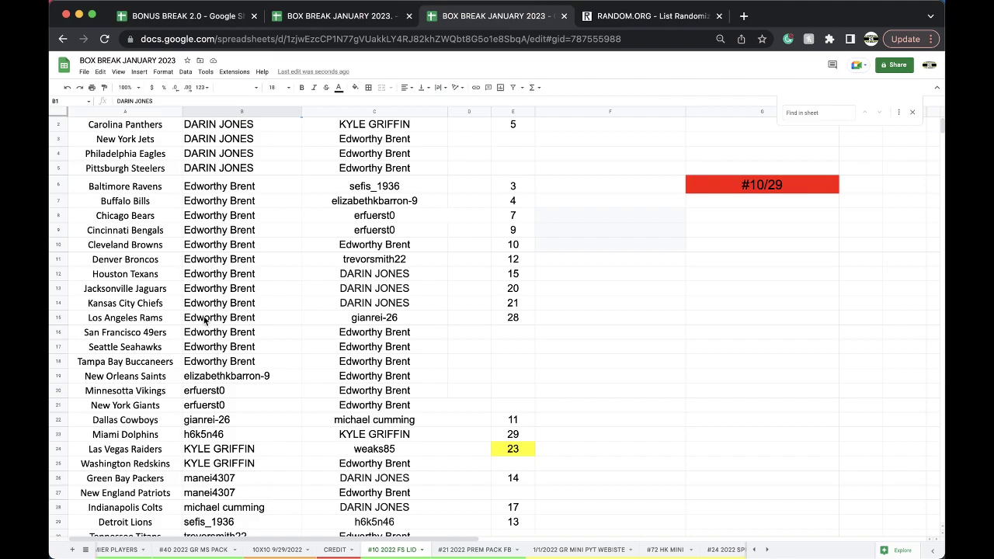
click(203, 363)
scroll(210, 361, down, 1)
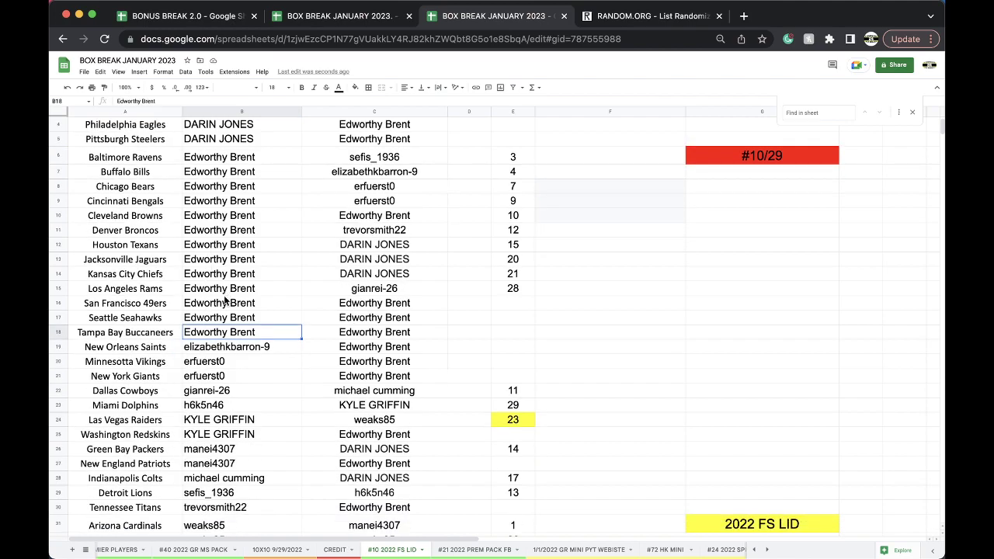
click(217, 350)
click(219, 363)
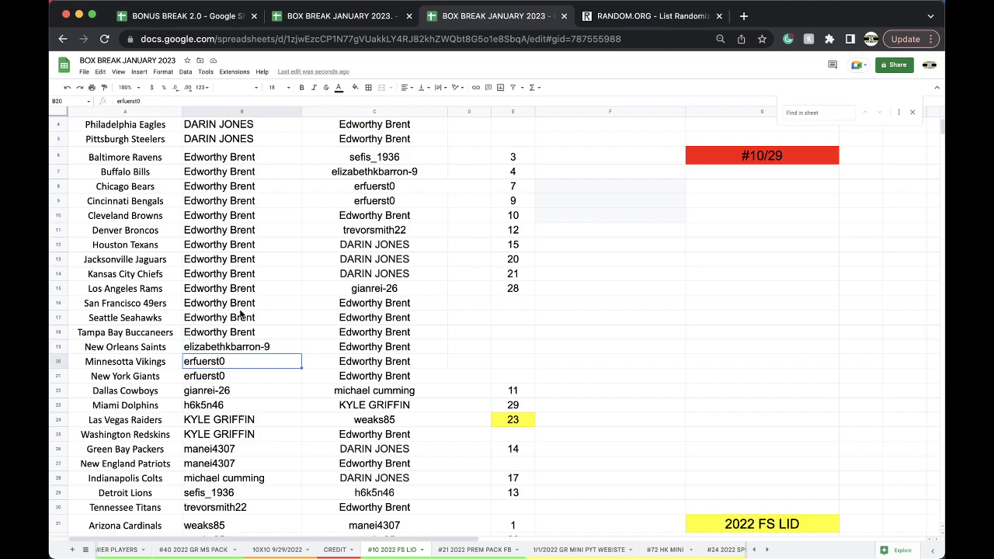
click(233, 376)
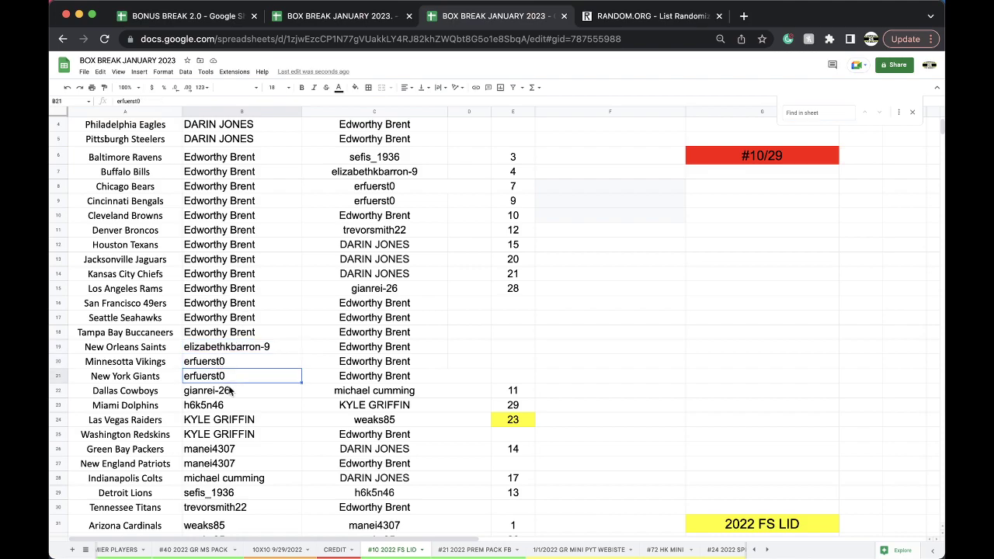
click(228, 394)
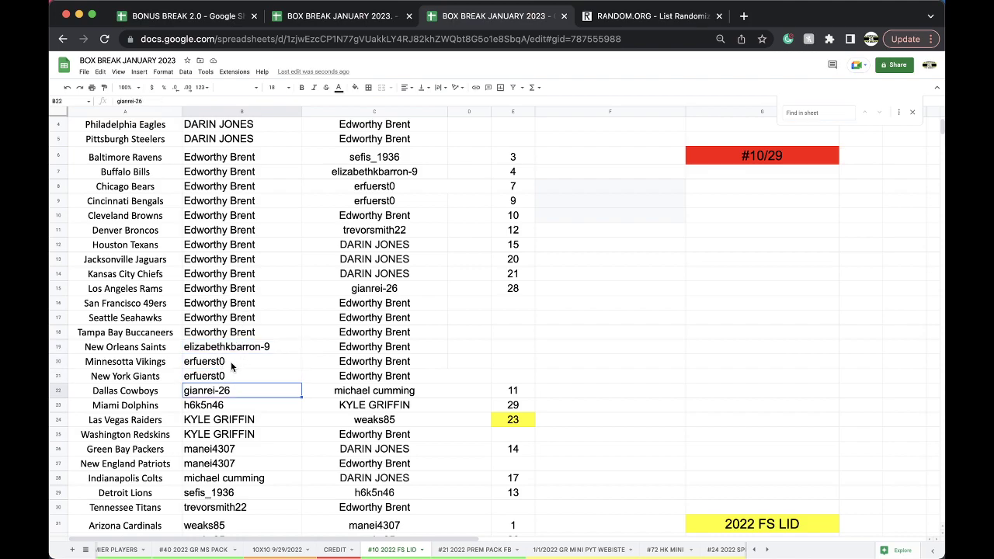
scroll(231, 361, down, 1)
click(221, 390)
scroll(229, 342, down, 2)
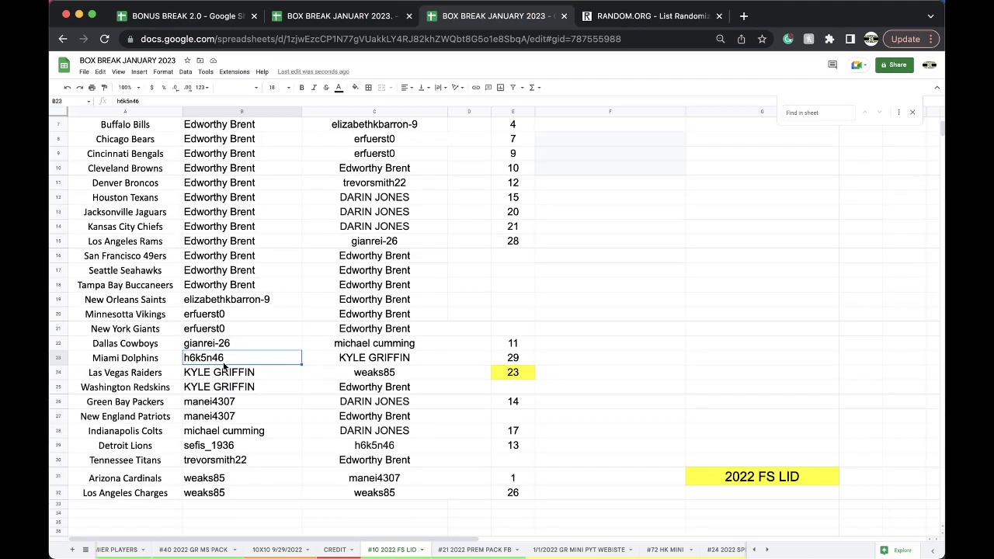
click(215, 403)
click(214, 420)
click(220, 431)
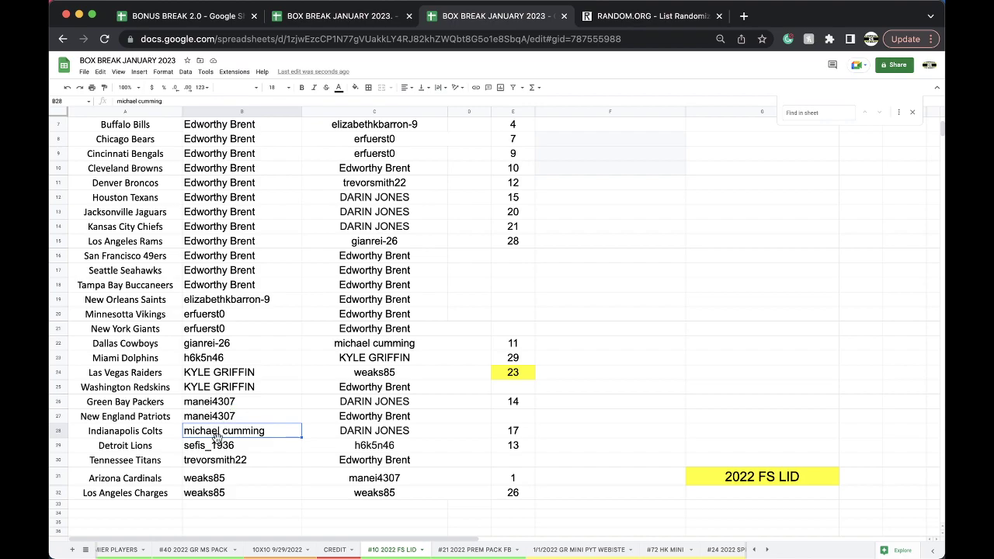
click(219, 445)
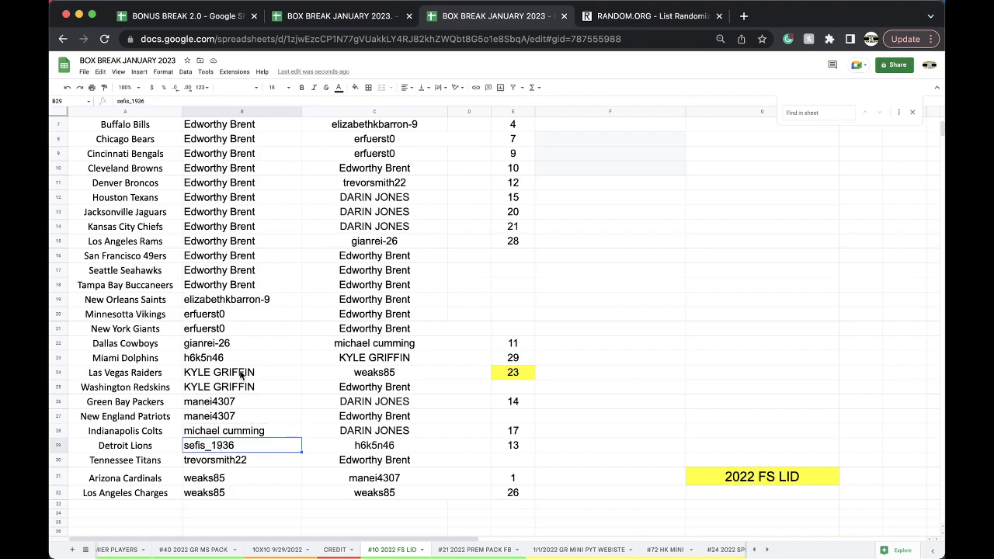
scroll(241, 375, down, 1)
scroll(232, 393, down, 1)
click(210, 453)
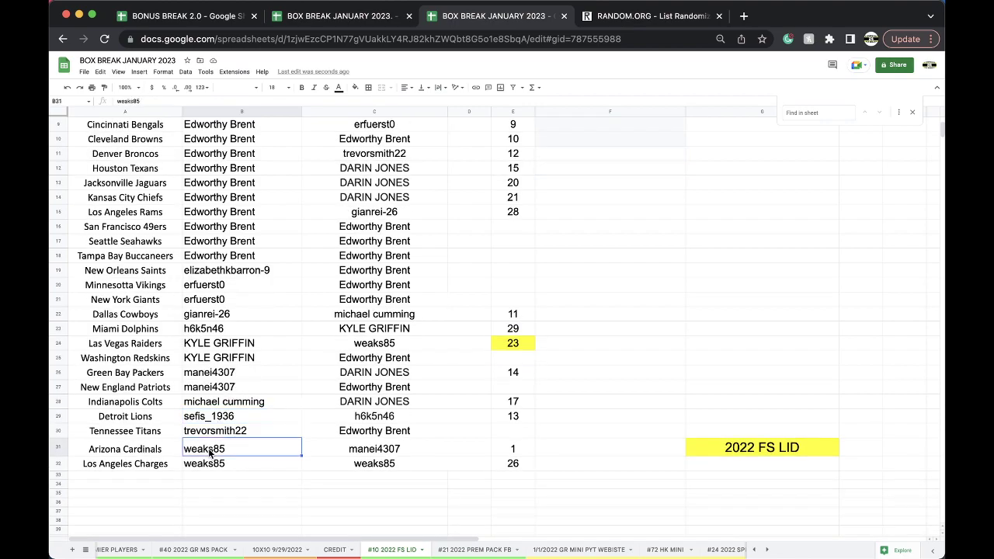
scroll(220, 437, up, 5)
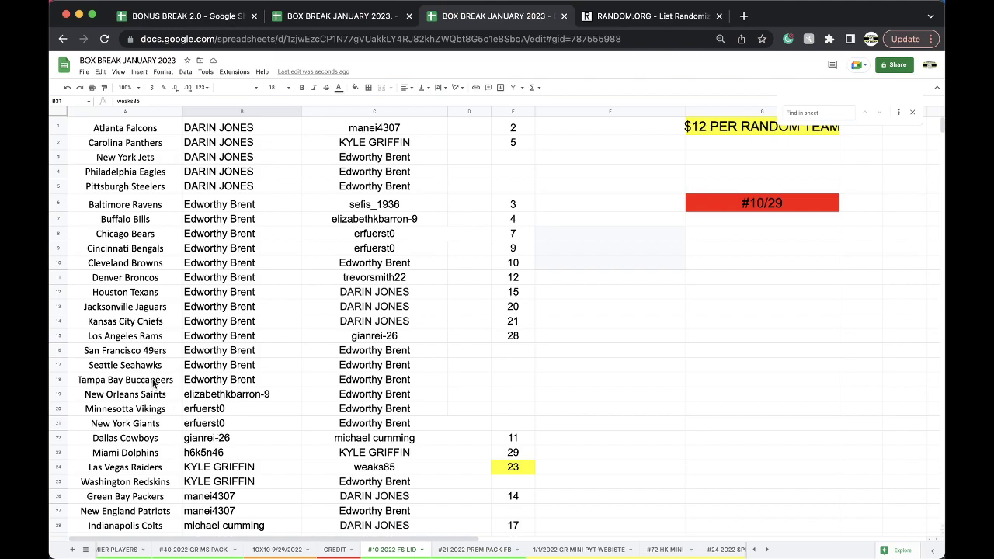
click(210, 207)
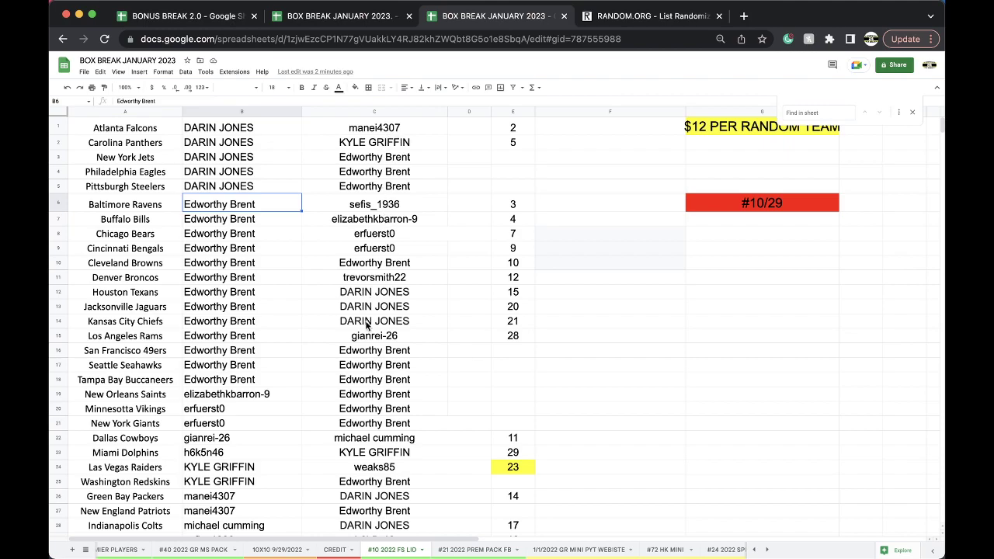
scroll(371, 326, down, 2)
click(215, 202)
scroll(152, 148, up, 2)
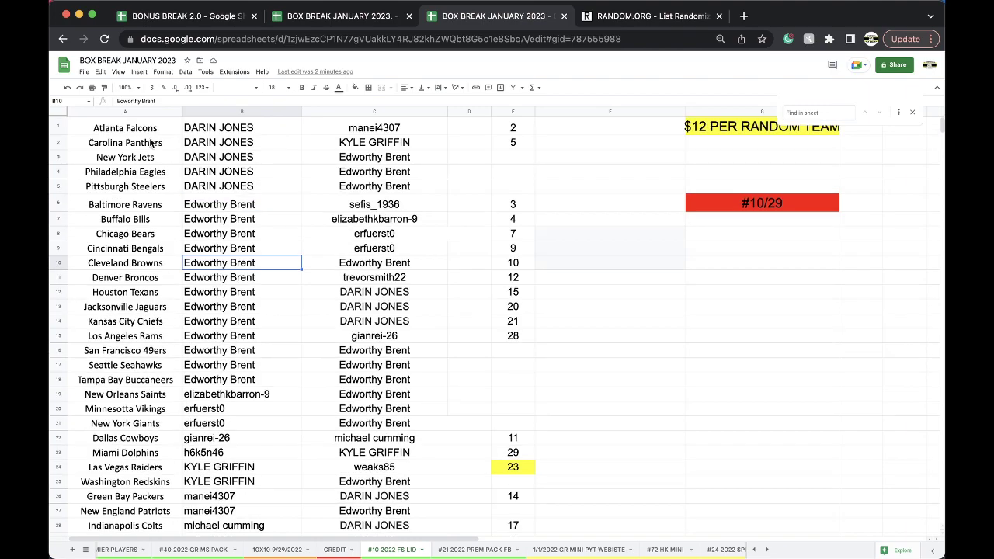
Sort the sheet by column A from A to Z to put the teams in alphabetical order.
click(125, 111)
click(186, 72)
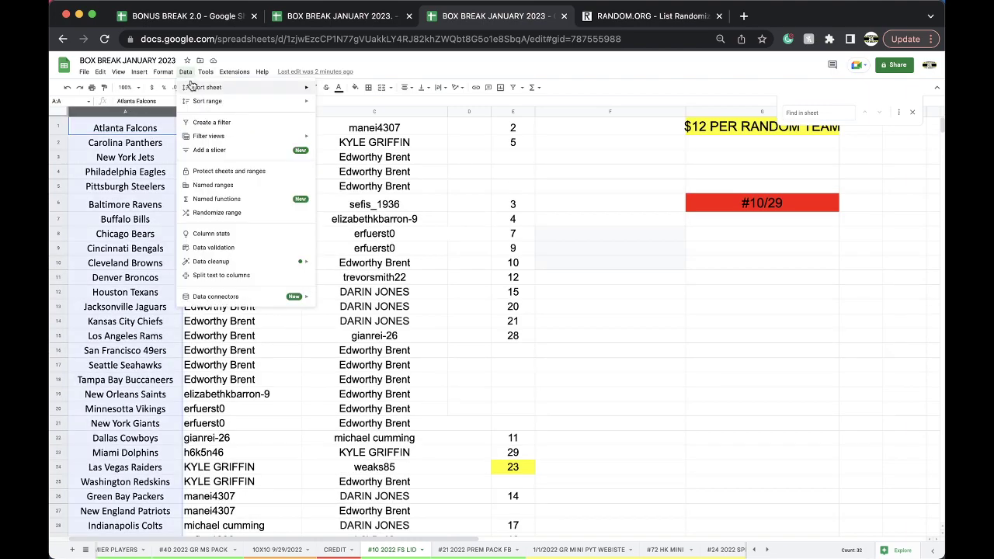
mouse_move(230, 87)
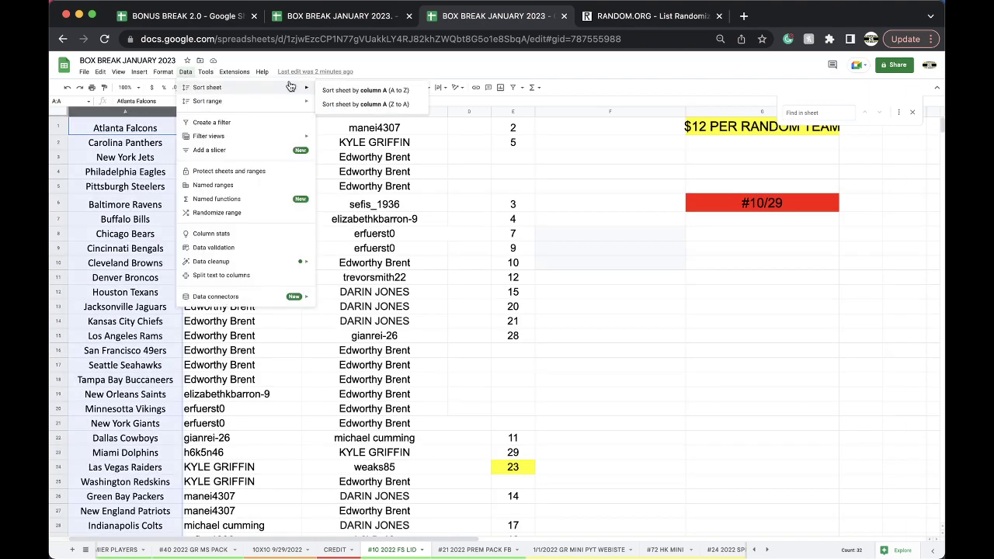
click(326, 92)
Examine the team assignments in A1:B32 alongside the original participant entries in column C.
scroll(375, 233, down, 3)
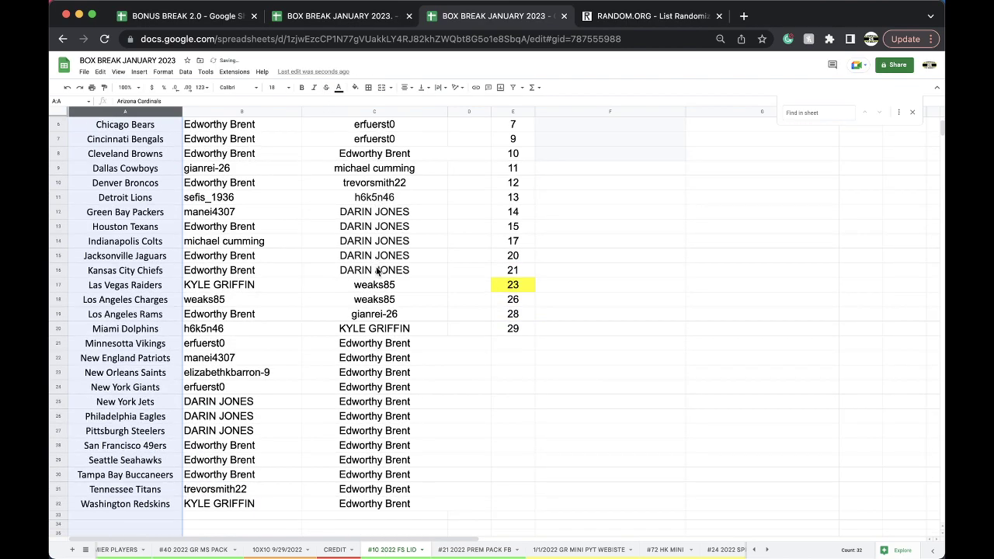
click(372, 314)
scroll(366, 444, up, 3)
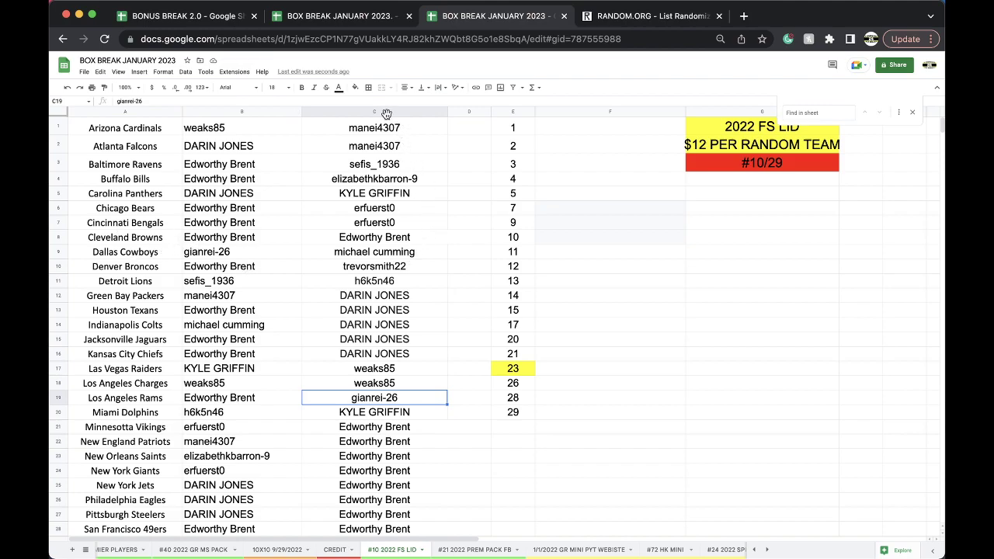
click(385, 113)
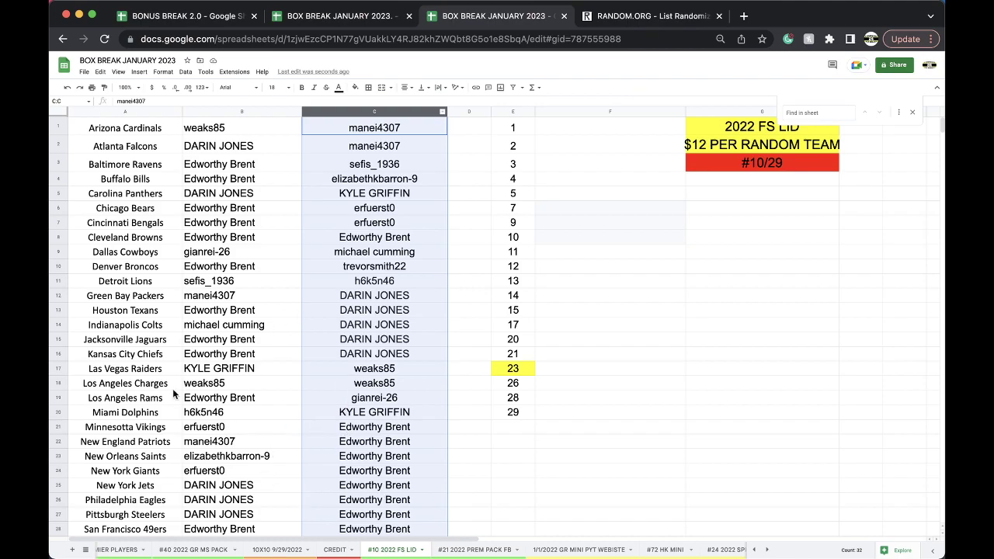
click(199, 358)
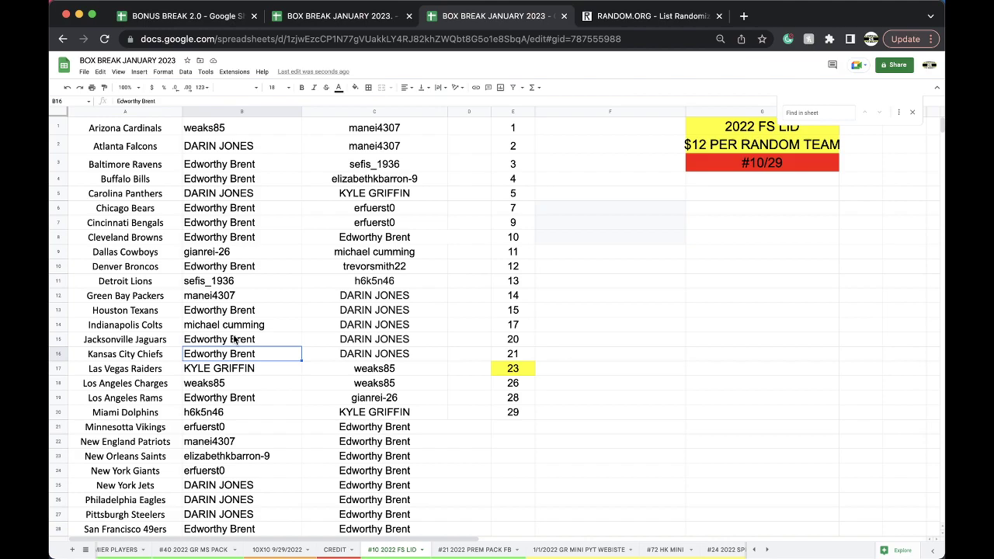
drag(141, 129, 227, 511)
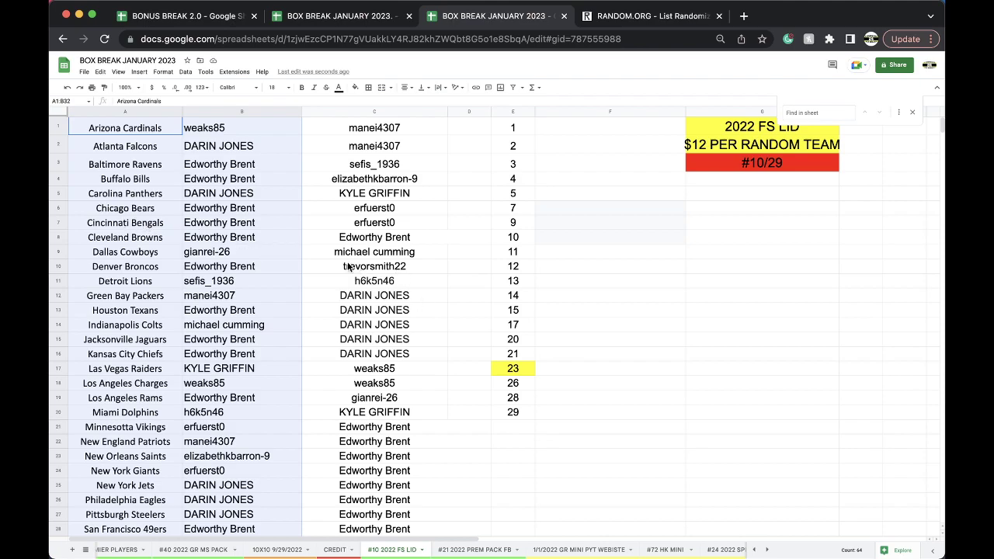
click(344, 294)
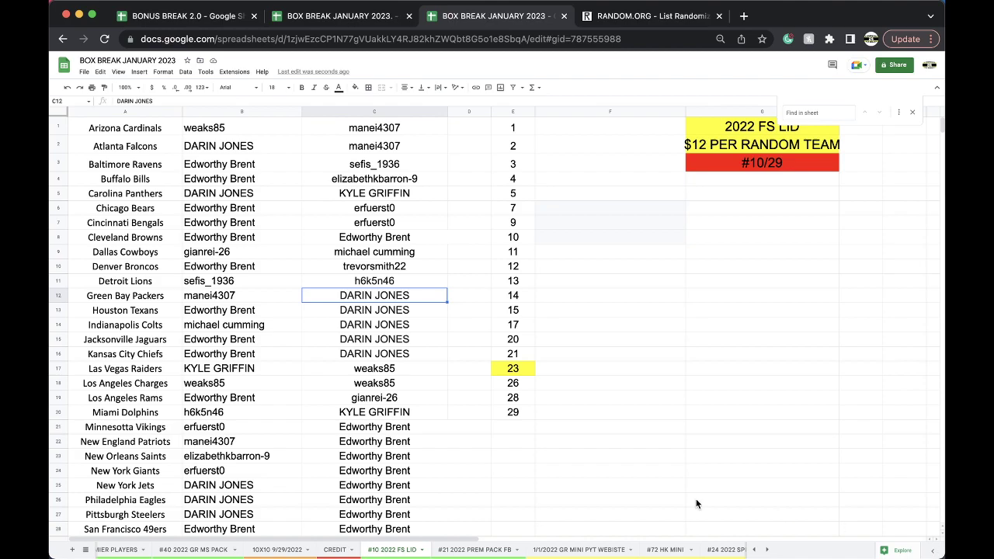
scroll(346, 381, down, 2)
click(271, 445)
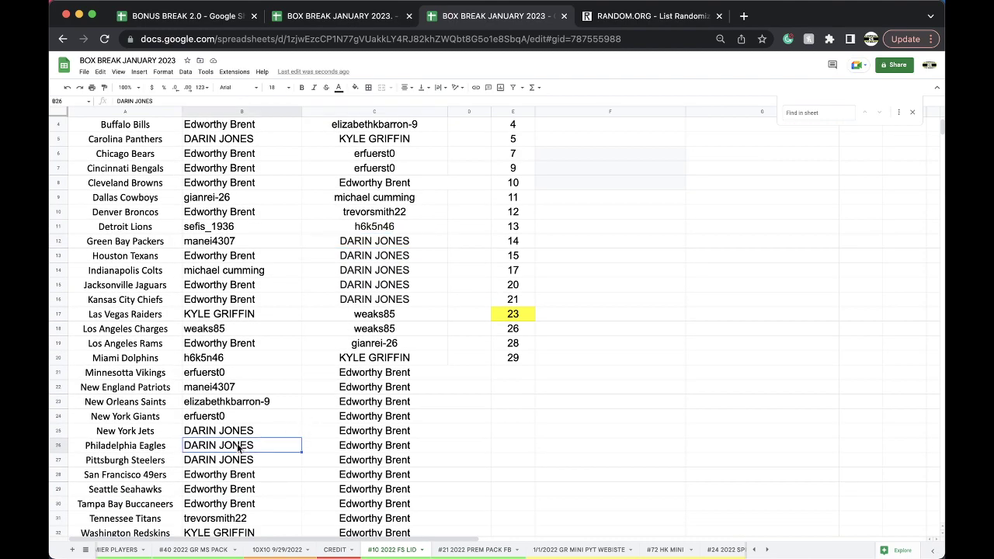
Review the remaining team assignments in columns A and B down to the Washington Redskins in row 32.
scroll(242, 392, down, 1)
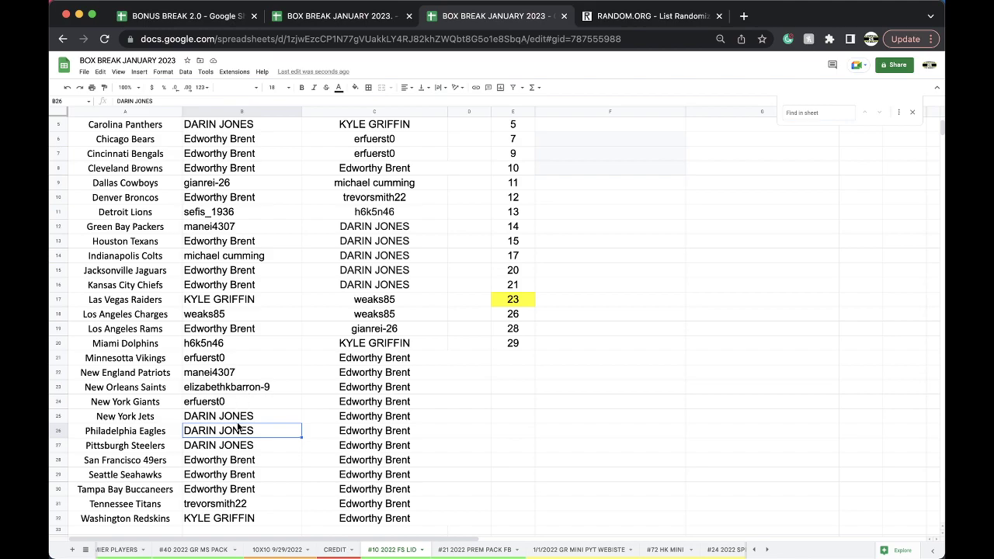
click(235, 460)
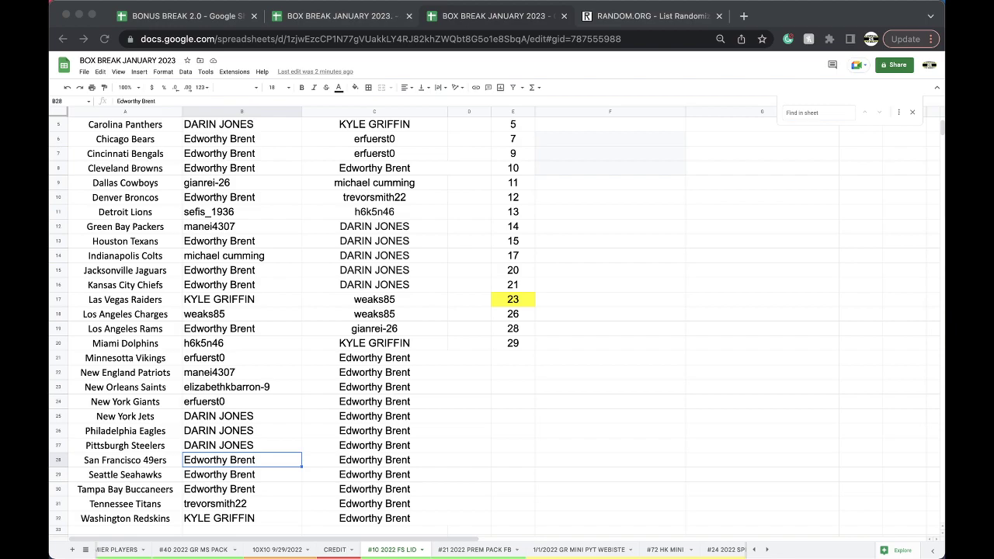
Open the #72 HK MINI sheet, close the find bar and look over the numbers in E1:E6.
click(666, 549)
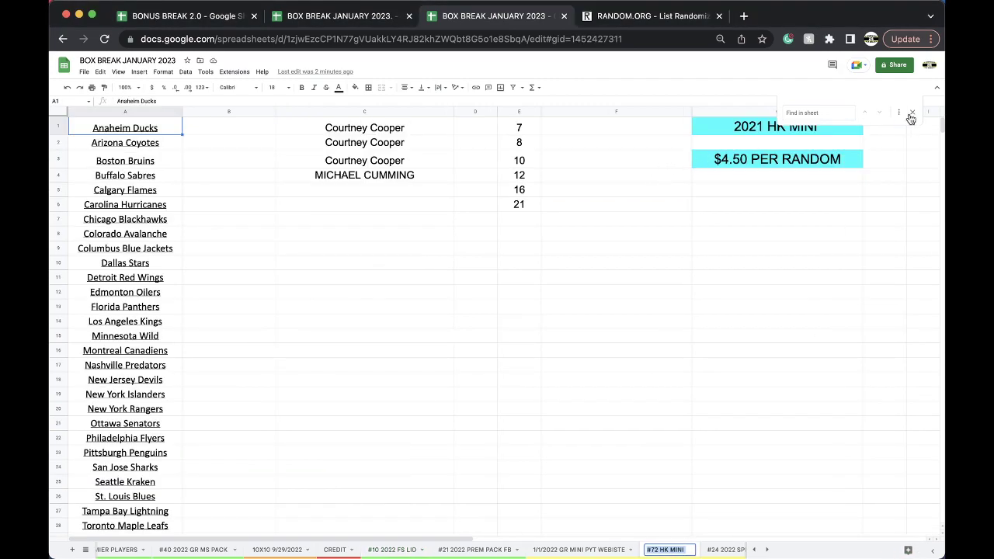
click(913, 112)
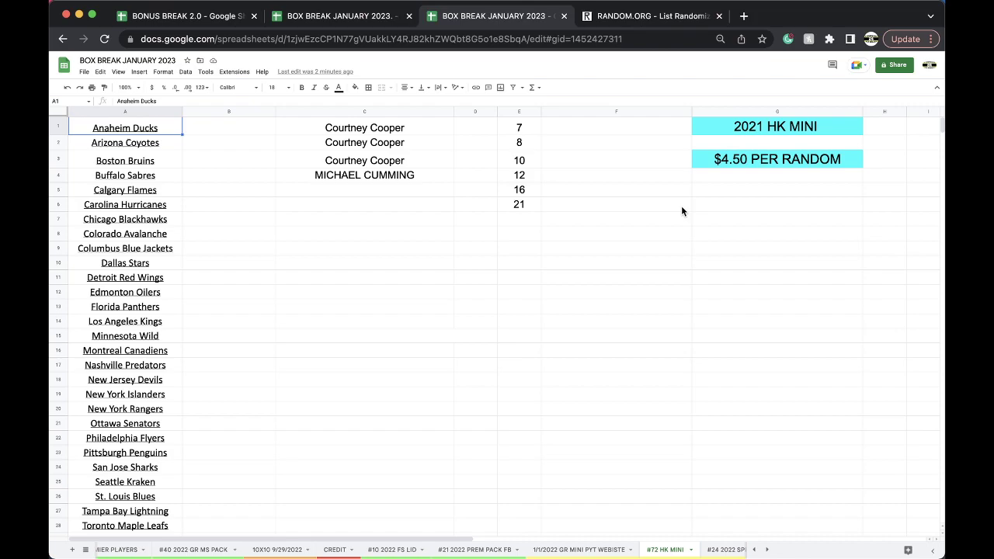
drag(520, 204, 521, 137)
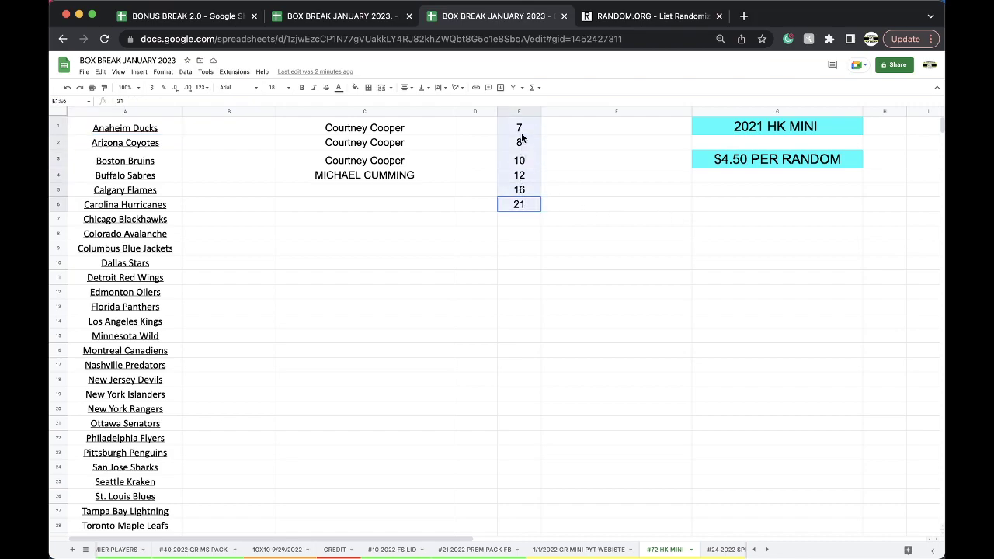
click(459, 185)
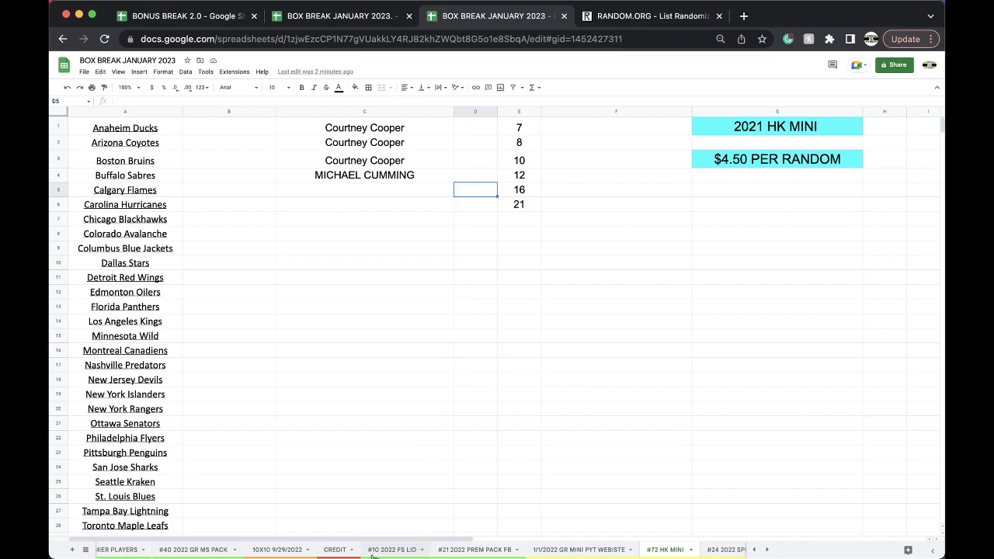
Check the #21 2022 PREM PACK FB sheet and return to the #10 2022 FS LID sheet.
click(450, 551)
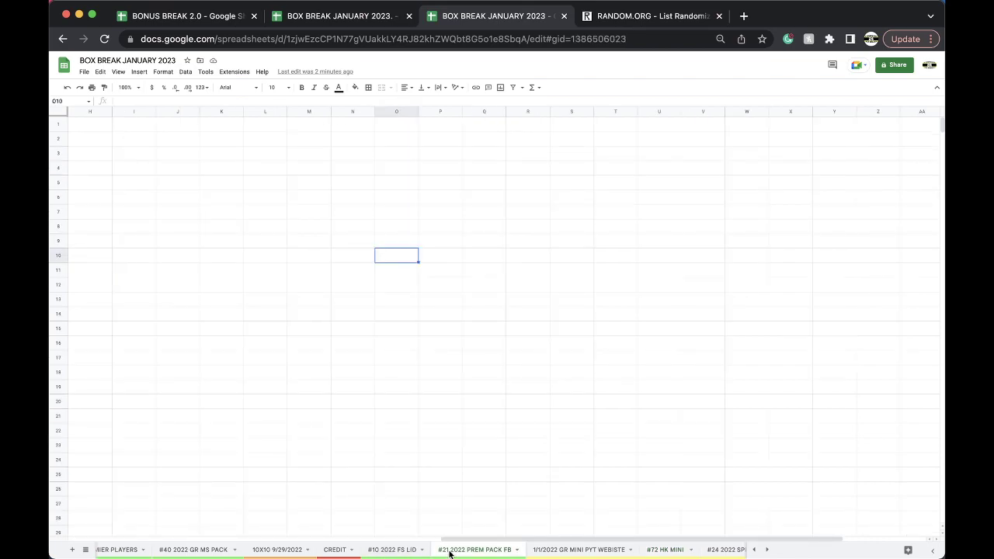
click(399, 550)
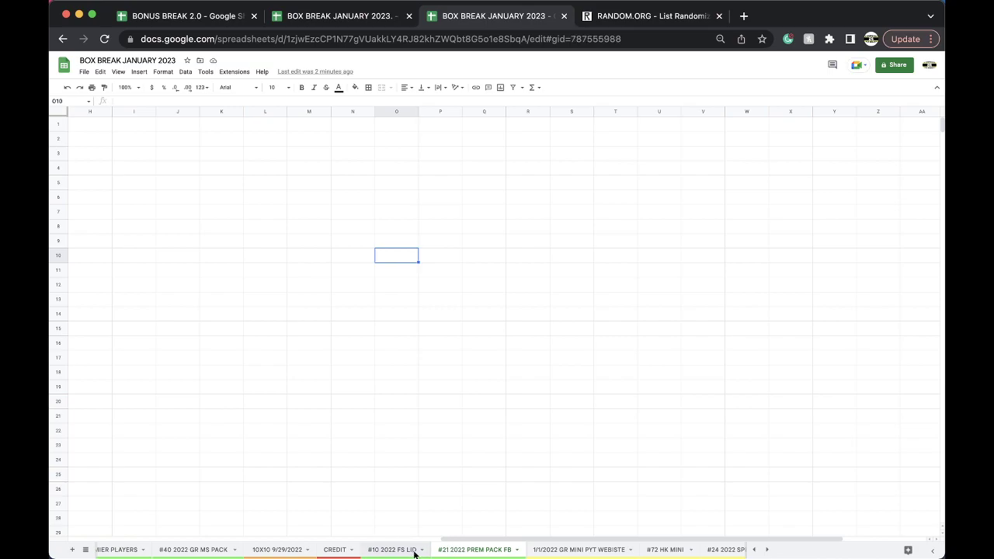